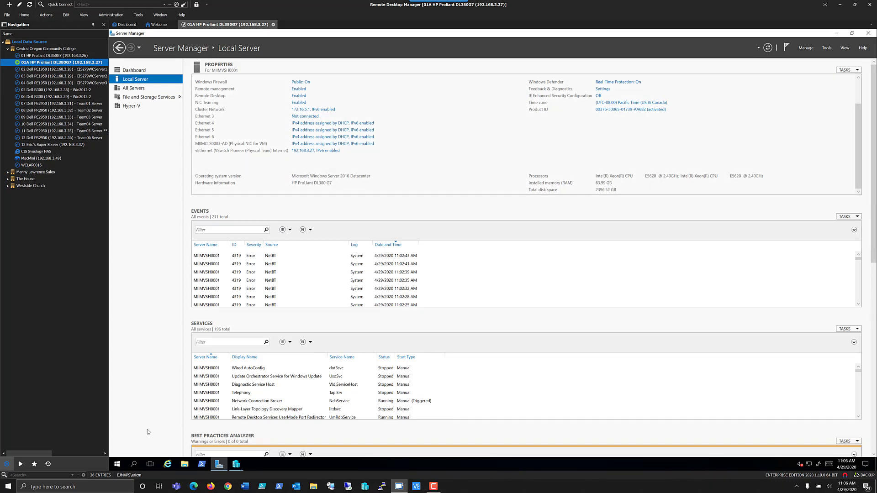
Review the host server's processor and memory performance in Task Manager and close it.
{"action": "left_click", "coordinate": [118, 464]}
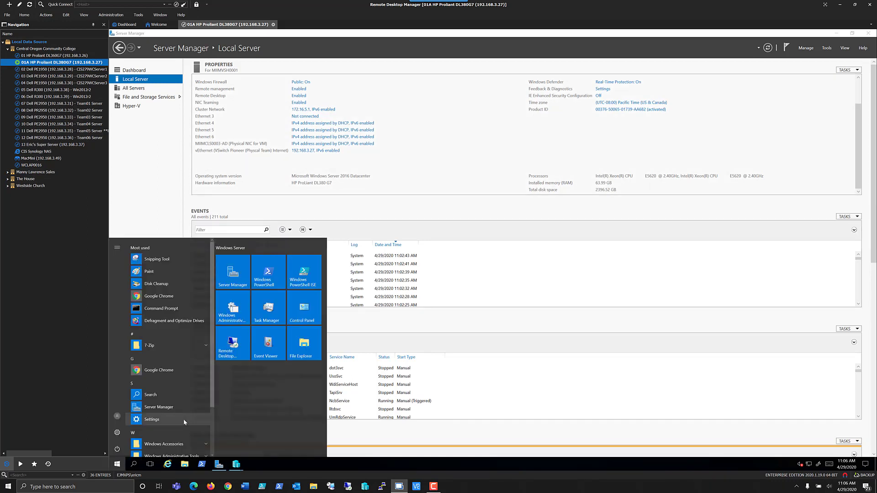
{"action": "type", "text": "task"}
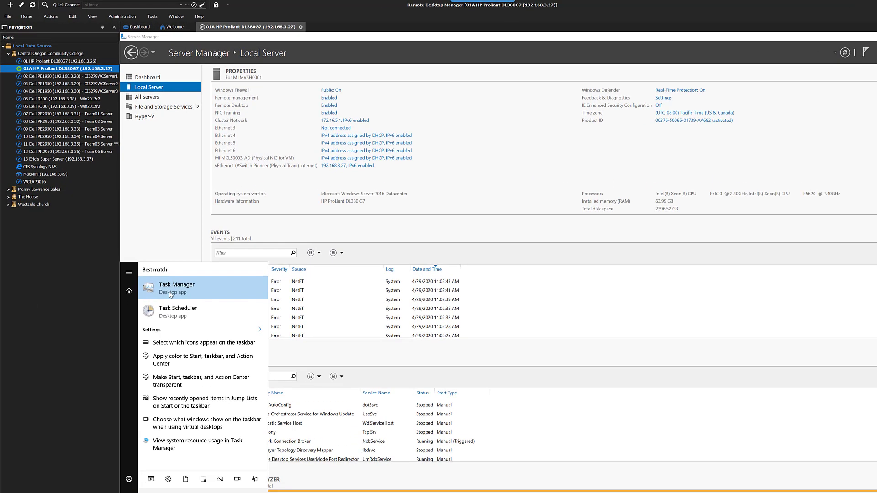
{"action": "left_click", "coordinate": [139, 264]}
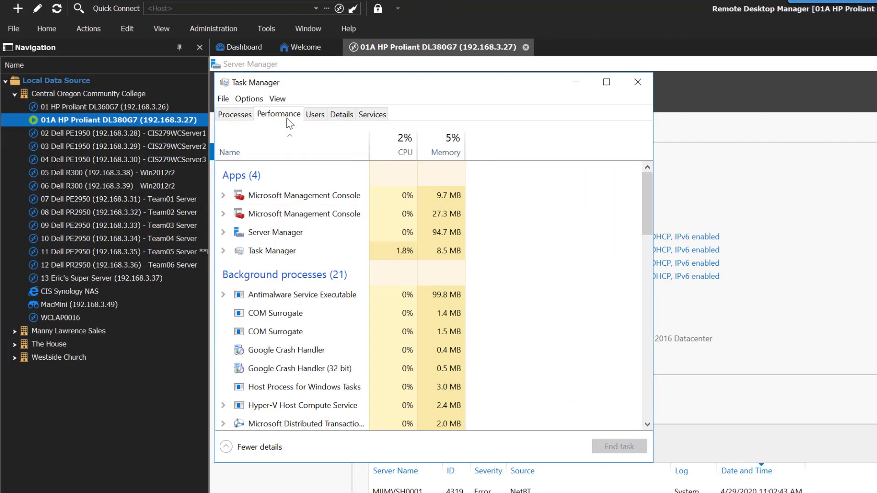
{"action": "left_click", "coordinate": [288, 119]}
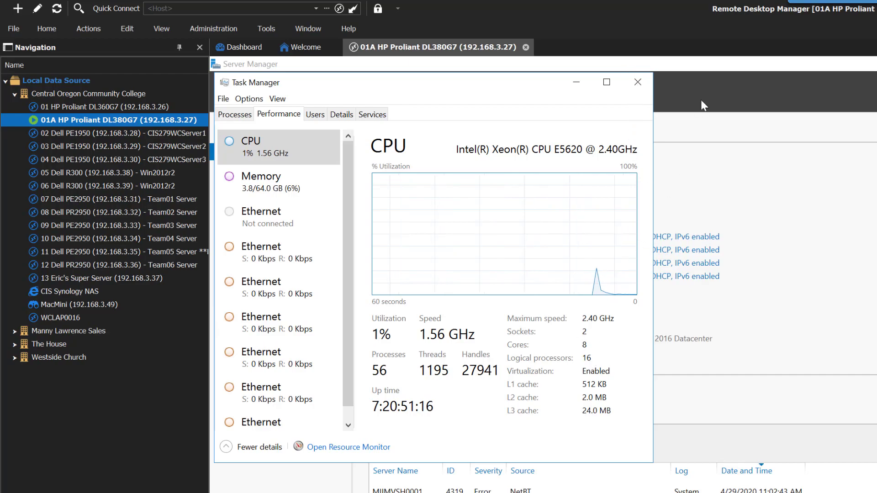
{"action": "left_click", "coordinate": [640, 83]}
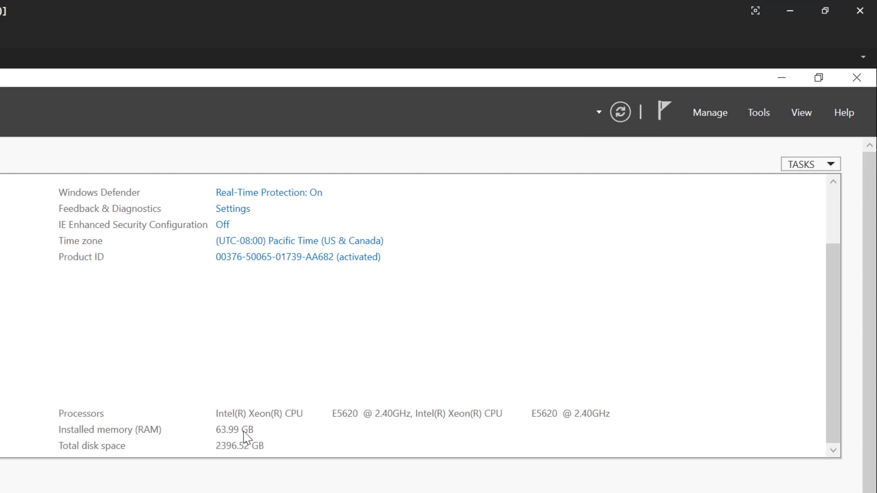
Open Hyper-V Manager and start a new virtual machine named MIIMWSUS0001.
{"action": "left_click", "coordinate": [756, 114]}
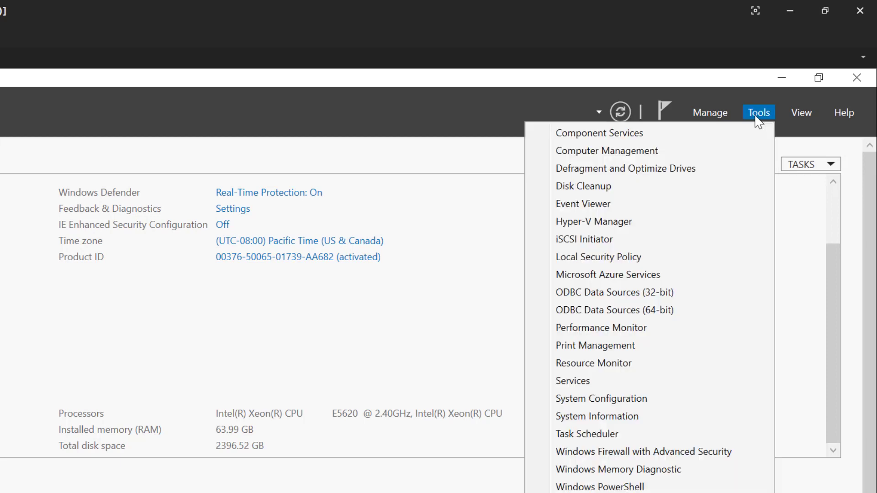
{"action": "left_click", "coordinate": [622, 222]}
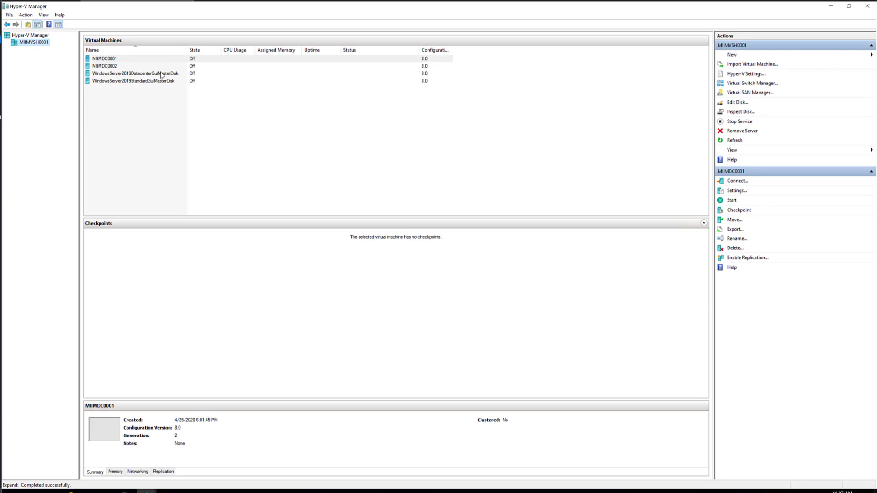
{"action": "left_click", "coordinate": [734, 57]}
{"action": "left_click", "coordinate": [820, 56]}
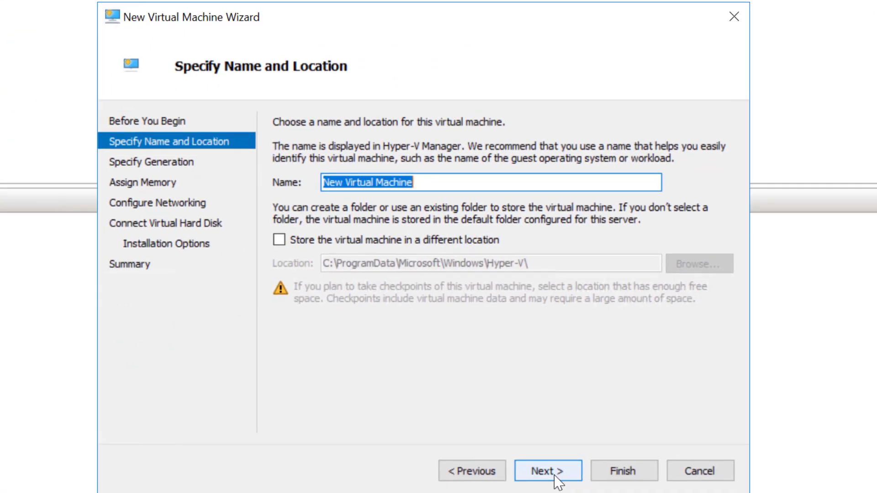
{"action": "type", "text": "MIIMWSUS0001"}
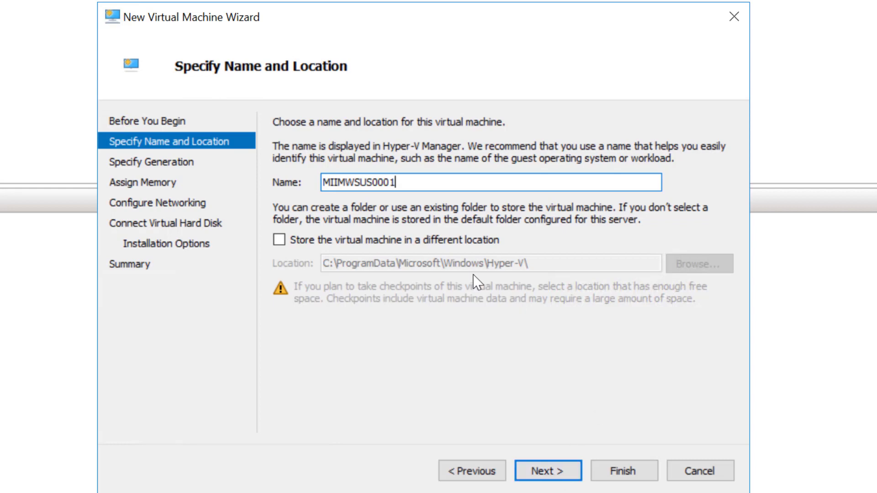
Store the new virtual machine in a different location, on the VMs02-SSD (F:) drive.
{"action": "left_click", "coordinate": [279, 240]}
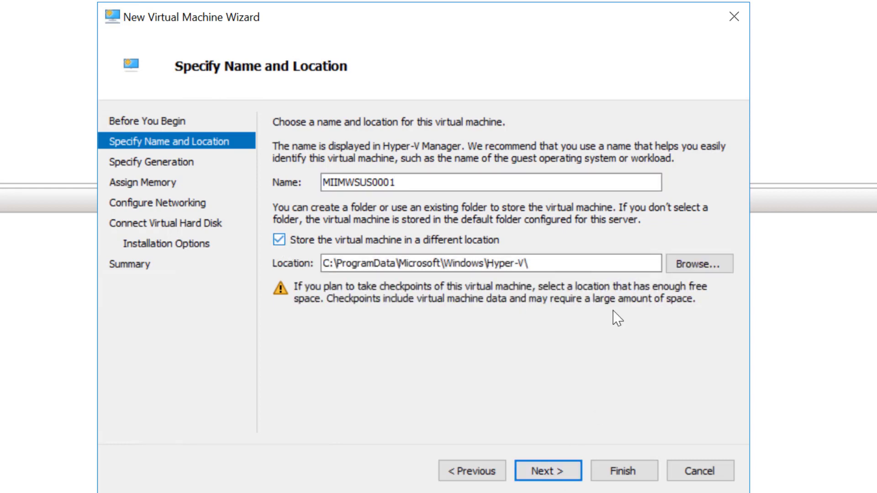
{"action": "left_click", "coordinate": [714, 273]}
{"action": "scroll", "coordinate": [238, 264], "scroll_direction": "down", "scroll_amount": 5}
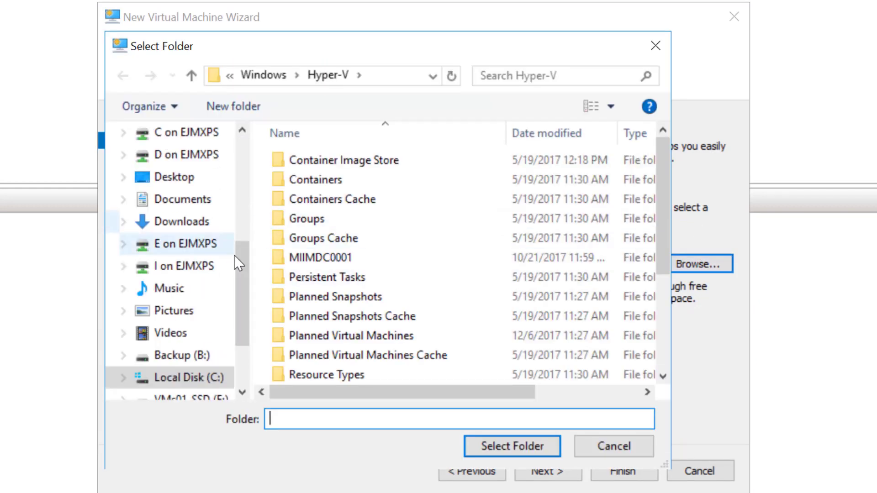
{"action": "scroll", "coordinate": [239, 273], "scroll_direction": "down", "scroll_amount": 2}
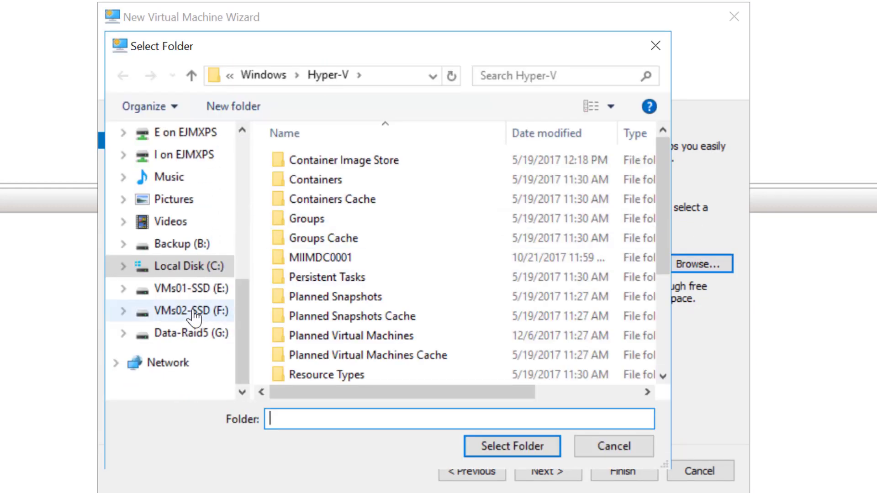
{"action": "left_click", "coordinate": [194, 313]}
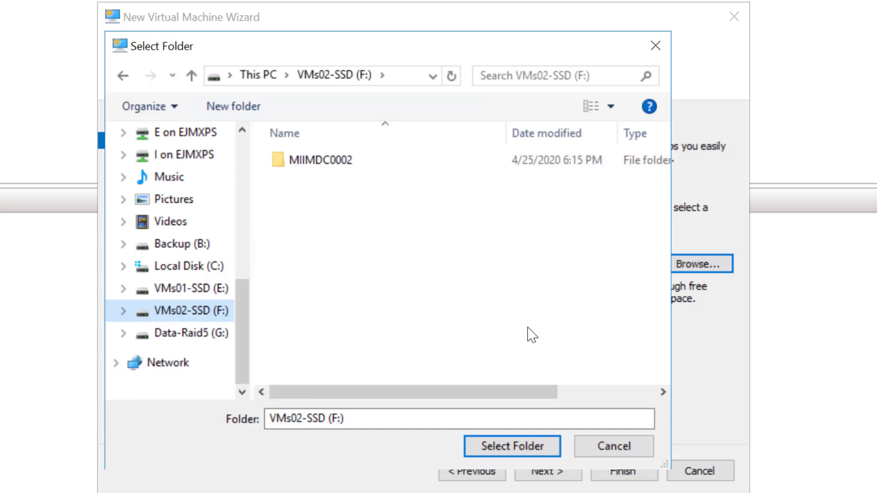
{"action": "left_click", "coordinate": [520, 447]}
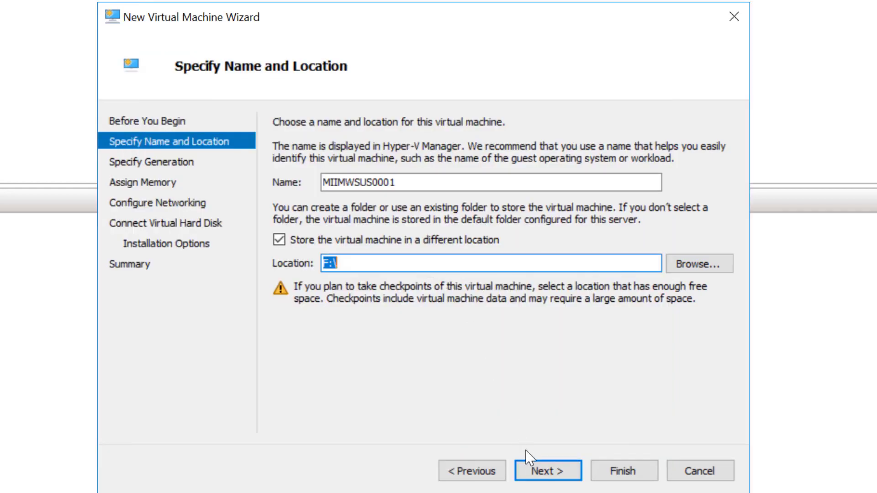
{"action": "left_click", "coordinate": [545, 472]}
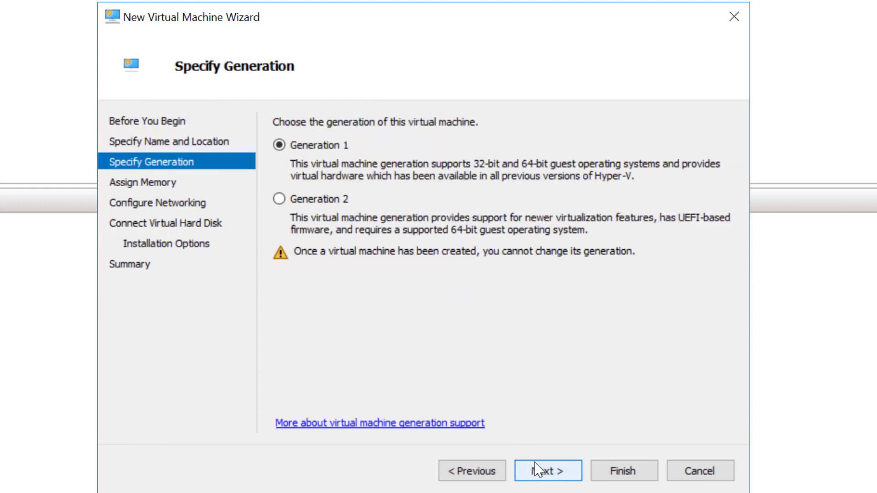
Make the virtual machine Generation 2 and assign it 4096 MB of startup memory.
{"action": "left_click", "coordinate": [323, 204]}
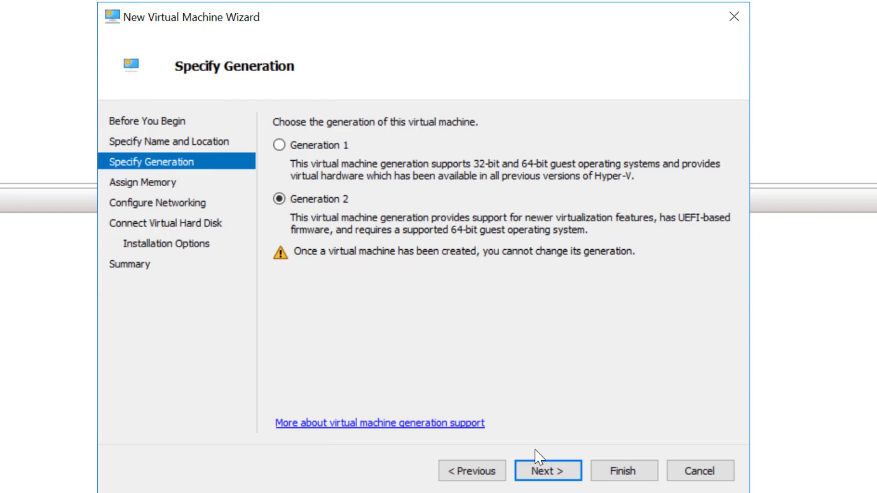
{"action": "left_click", "coordinate": [548, 475]}
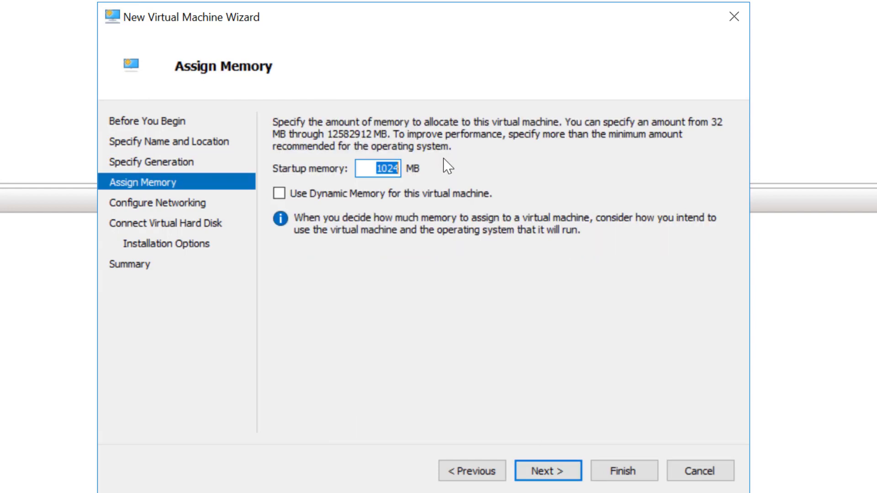
{"action": "type", "text": "4096"}
{"action": "left_click", "coordinate": [567, 481]}
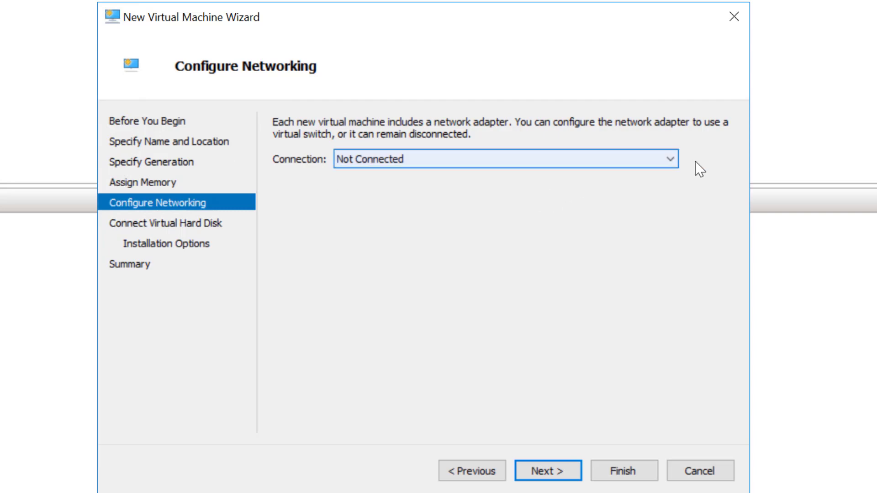
Connect the virtual machine's network adapter to VSwitch Pioneer (Physcal Team) Internet.
{"action": "left_click", "coordinate": [666, 164]}
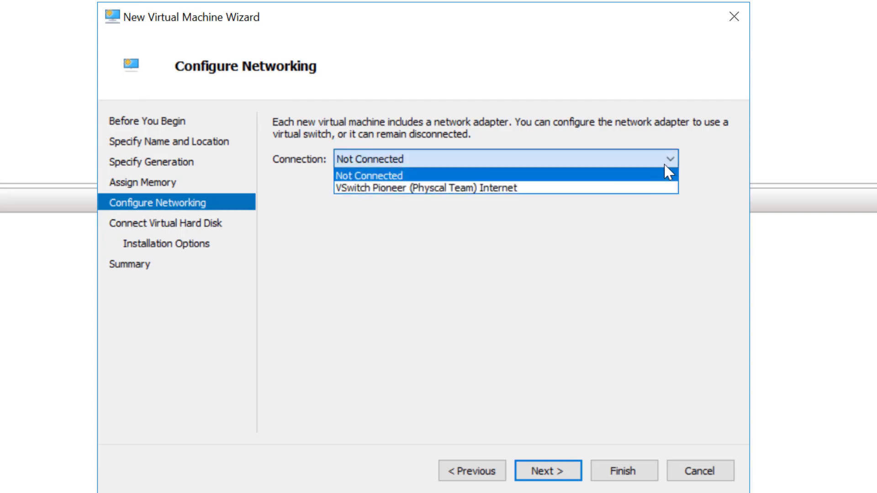
{"action": "left_click", "coordinate": [552, 189]}
{"action": "left_click", "coordinate": [555, 469]}
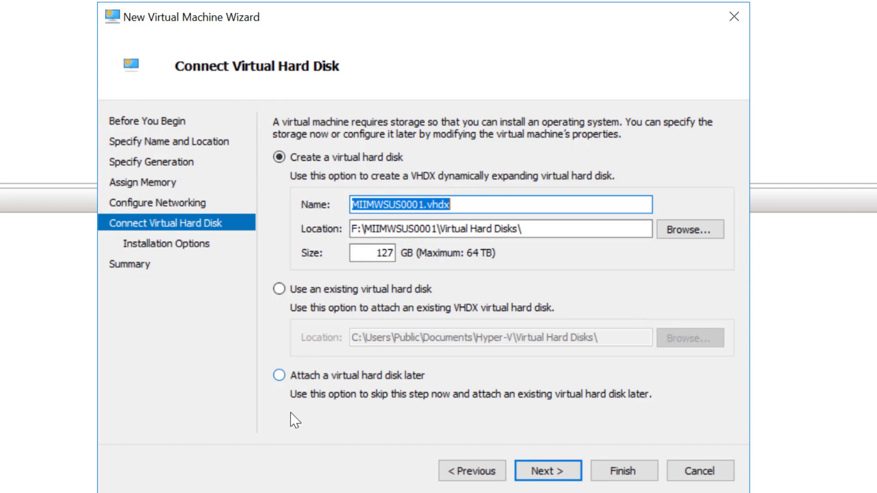
Choose to attach a virtual hard disk later and finish creating the virtual machine.
{"action": "left_click", "coordinate": [280, 375]}
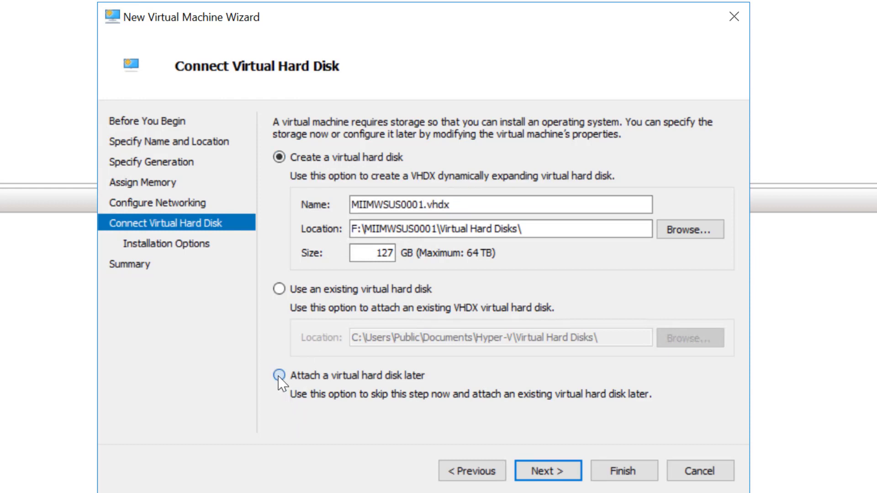
{"action": "left_click", "coordinate": [555, 474]}
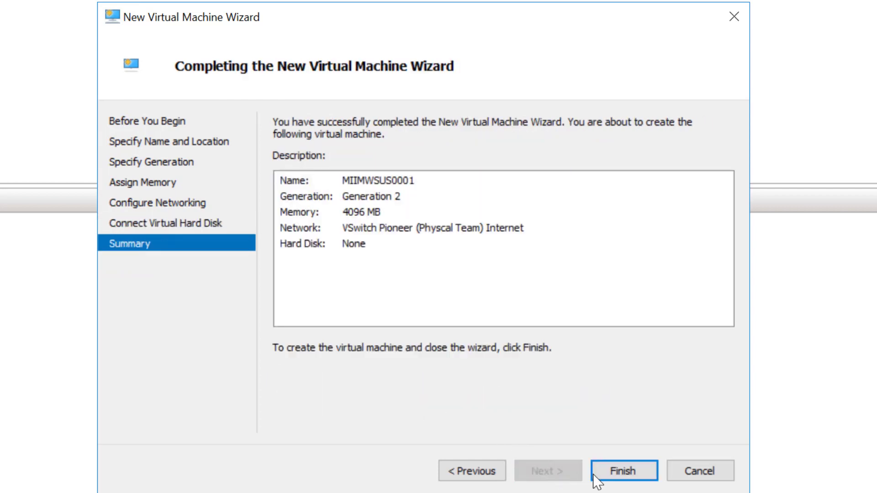
{"action": "left_click", "coordinate": [622, 478]}
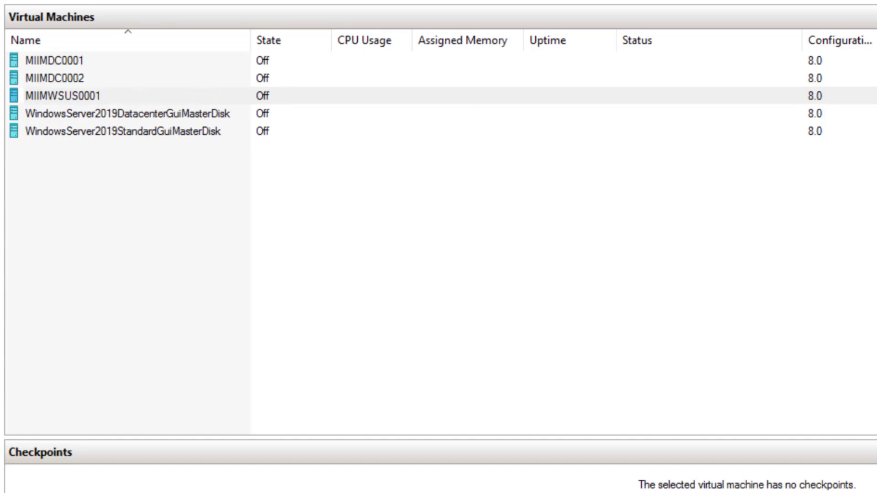
Open File Explorer and browse to the Virtual Machines folder of MIIMWSUS0001 on VMs02-SSD (F:).
{"action": "key", "text": "super+e"}
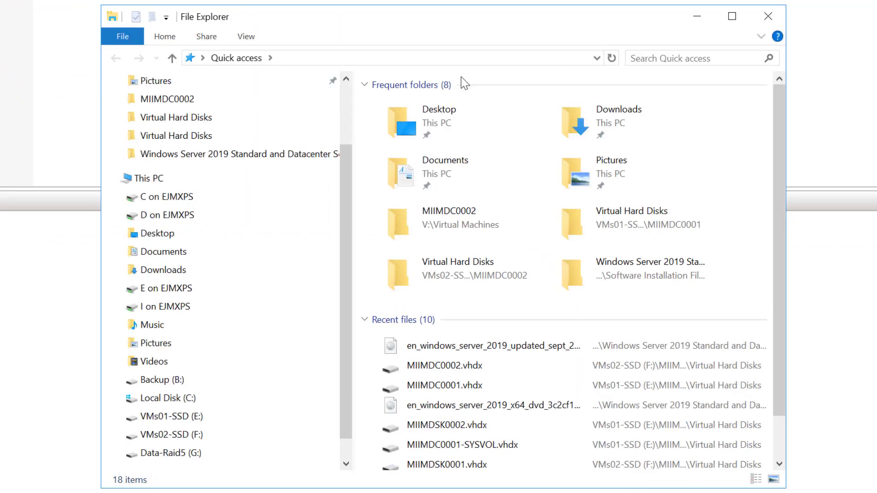
{"action": "left_click", "coordinate": [116, 435]}
{"action": "left_click", "coordinate": [122, 453]}
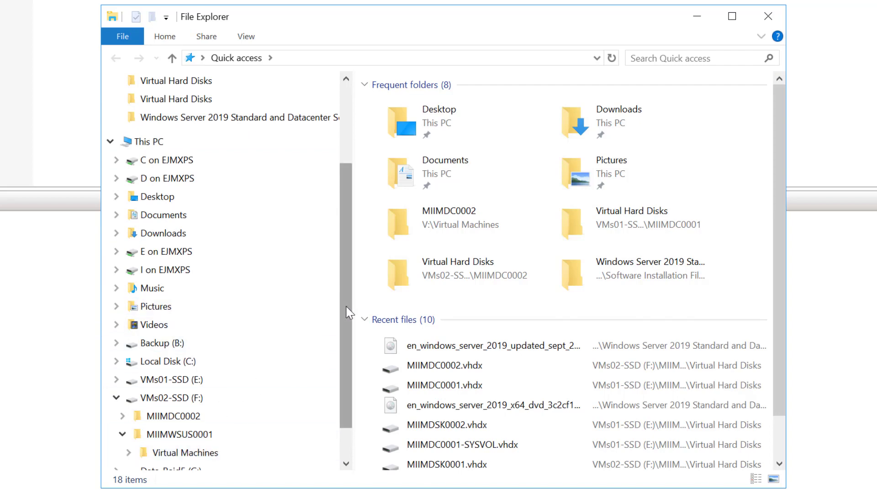
{"action": "scroll", "coordinate": [343, 319], "scroll_direction": "down", "scroll_amount": 1}
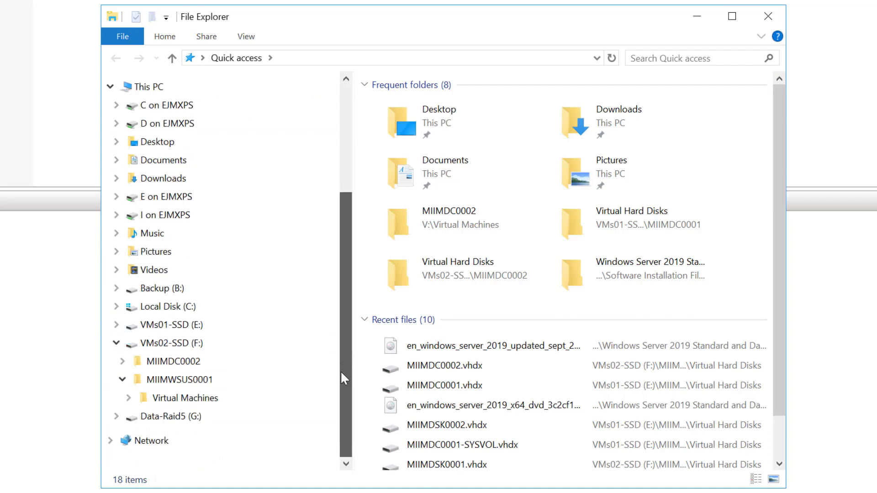
{"action": "left_click", "coordinate": [208, 401]}
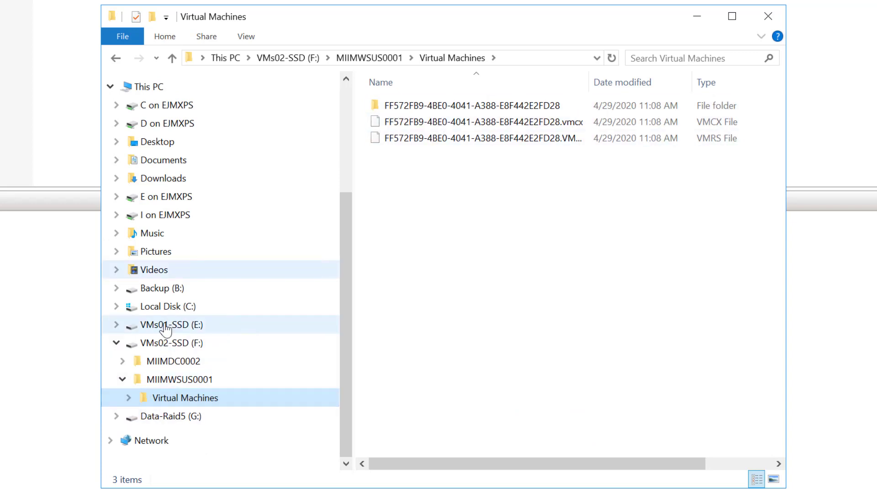
Locate WindowsServer2019StandardGuiMasterDisk.vhdx in the master disk's Virtual Hard Disks folder on VMs01-SSD (E:).
{"action": "left_click", "coordinate": [203, 322]}
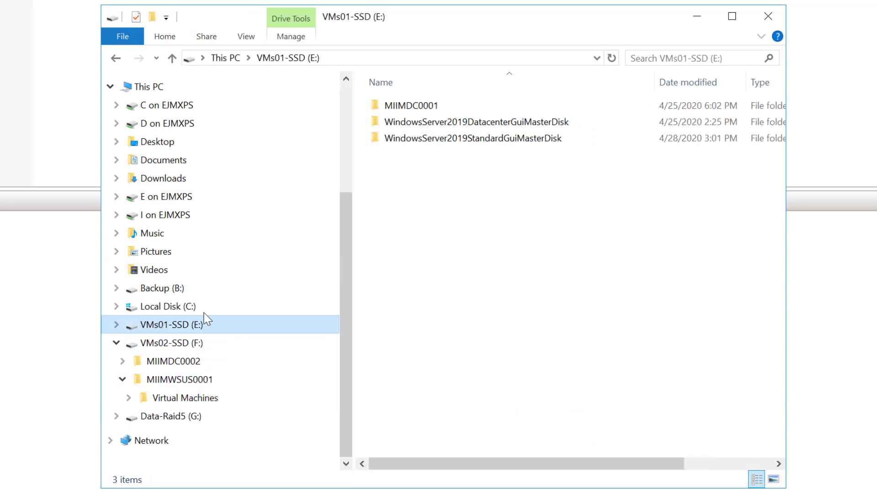
{"action": "double_click", "coordinate": [488, 140]}
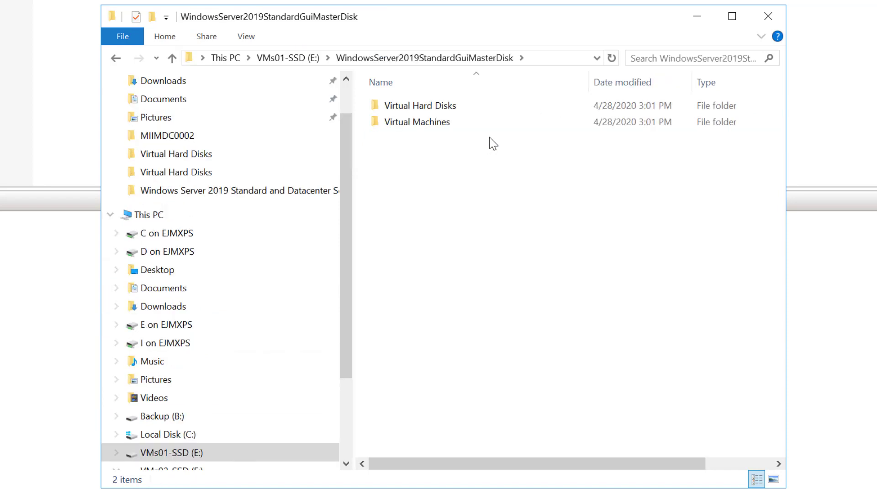
{"action": "left_click_drag", "start_coordinate": [346, 264], "coordinate": [356, 378]}
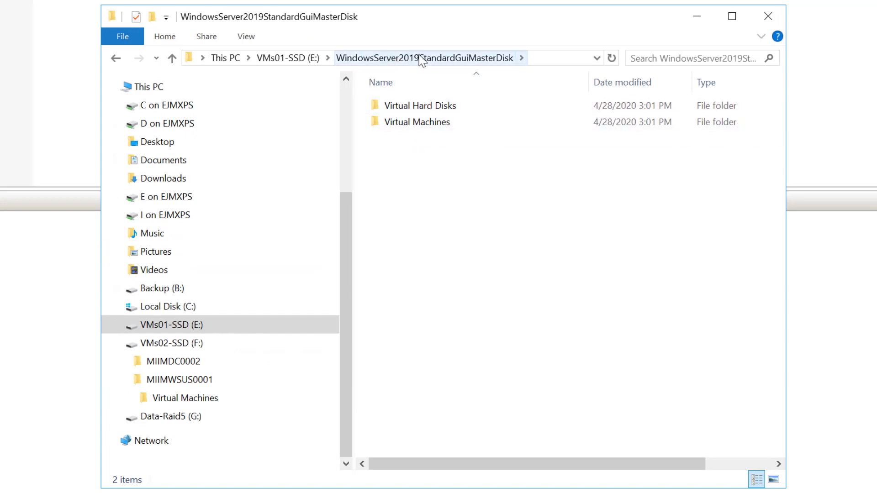
{"action": "double_click", "coordinate": [406, 105]}
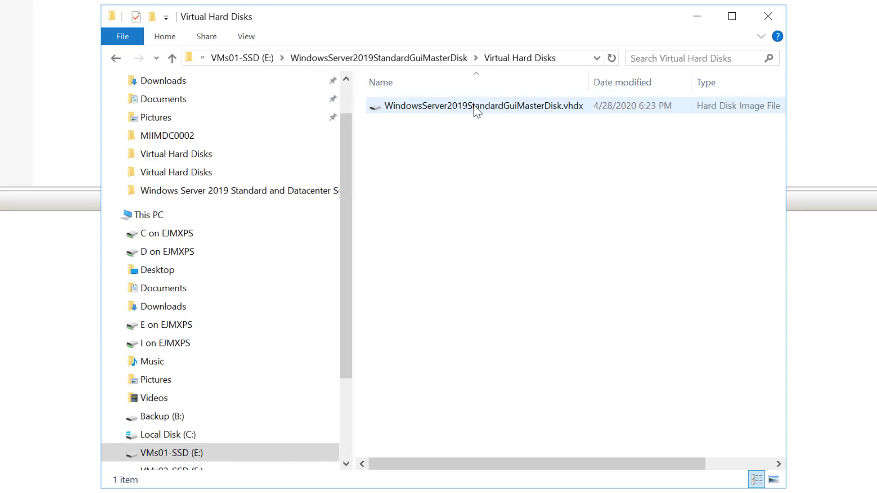
{"action": "left_click", "coordinate": [407, 110]}
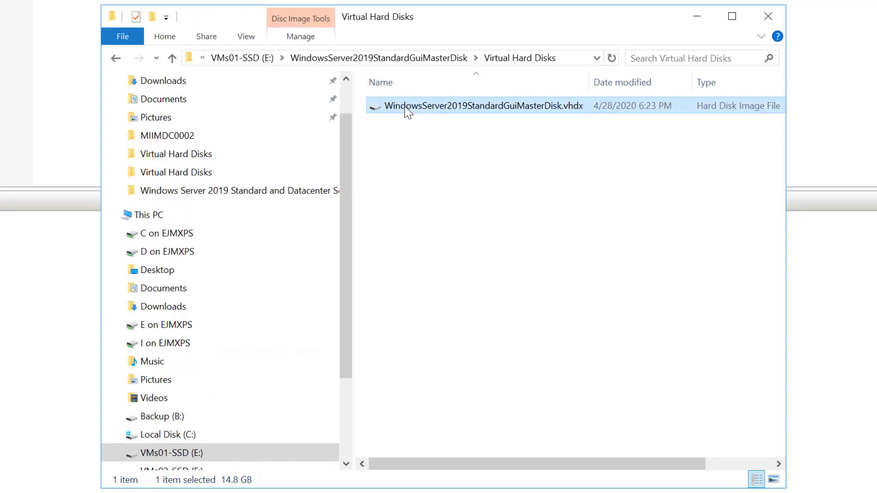
Copy the master disk's Virtual Hard Disks folder from VMs01-SSD (E:) into the MIIMWSUS0001 folder on VMs02-SSD (F:).
{"action": "left_click", "coordinate": [120, 60]}
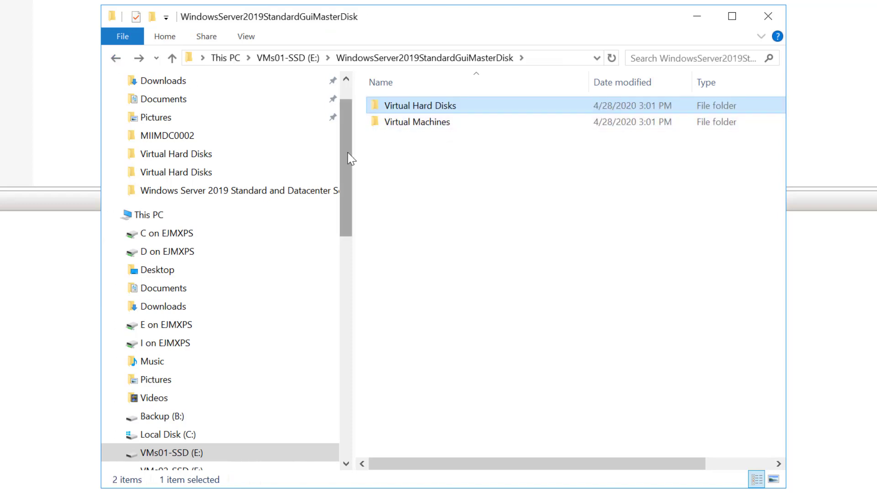
{"action": "left_click_drag", "start_coordinate": [348, 156], "coordinate": [349, 230]}
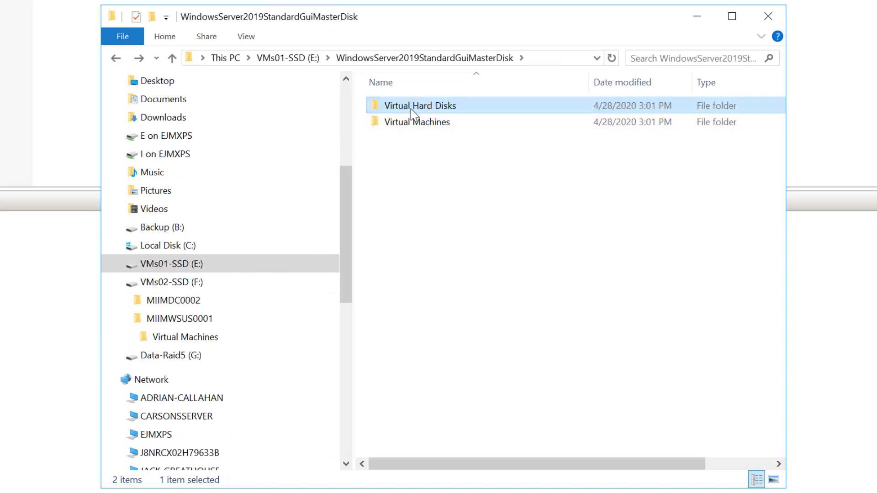
{"action": "left_click_drag", "start_coordinate": [410, 110], "coordinate": [252, 319]}
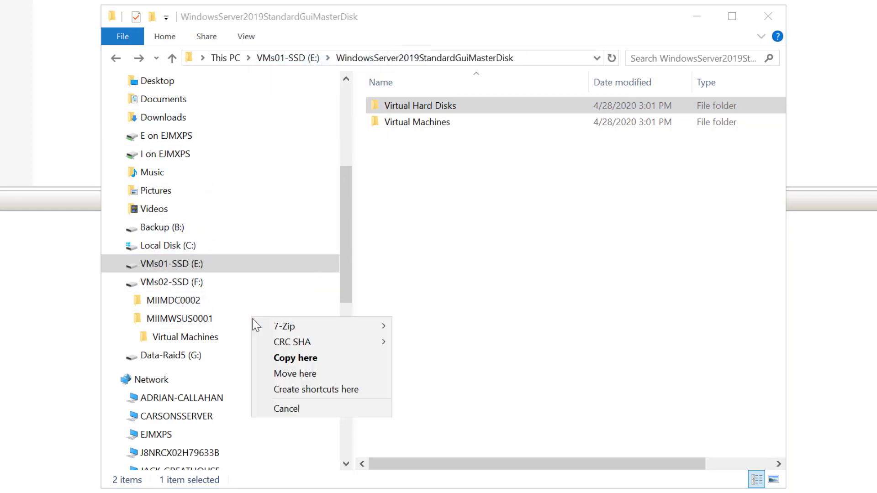
{"action": "left_click", "coordinate": [286, 358]}
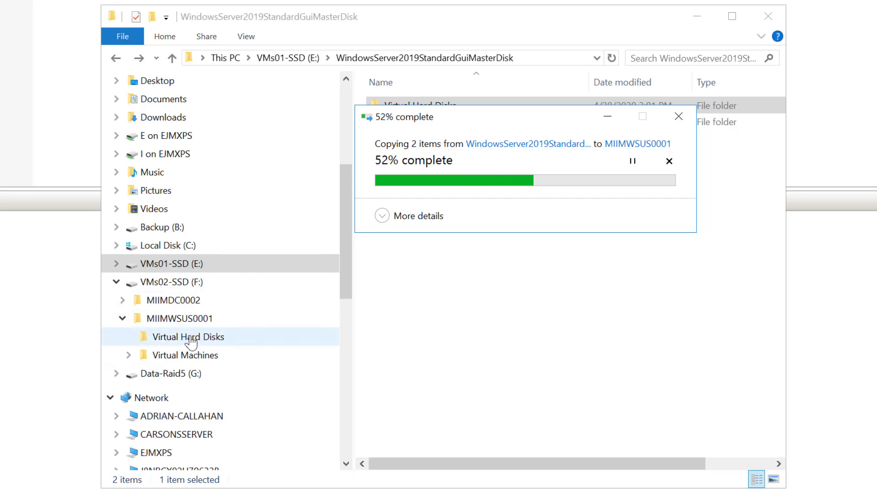
{"action": "left_click", "coordinate": [119, 302]}
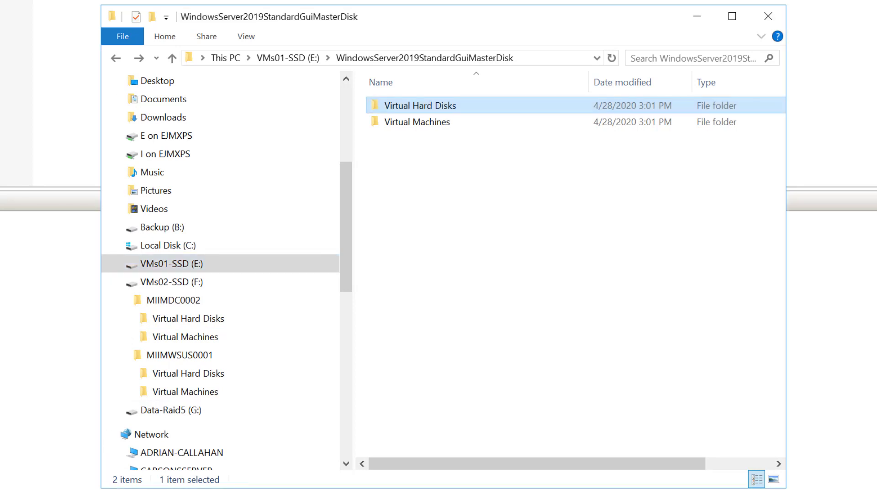
Rename the copied disk file in MIIMWSUS0001's Virtual Hard Disks folder as MIIMWSUS0001.vhdx and close File Explorer.
{"action": "left_click", "coordinate": [183, 374]}
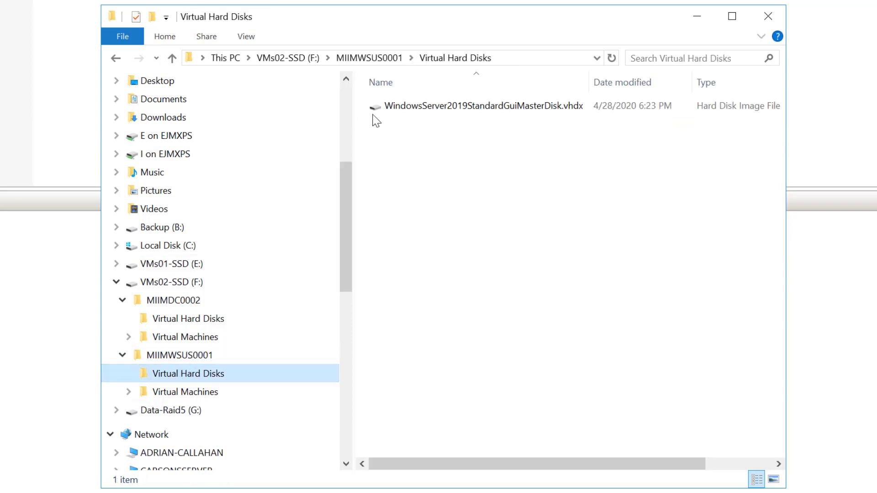
{"action": "left_click", "coordinate": [398, 110]}
{"action": "right_click", "coordinate": [398, 110]}
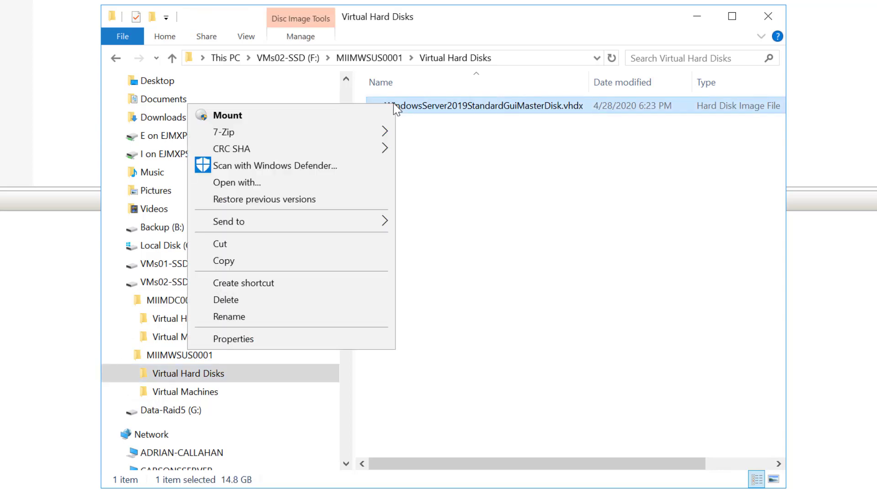
{"action": "left_click", "coordinate": [349, 311]}
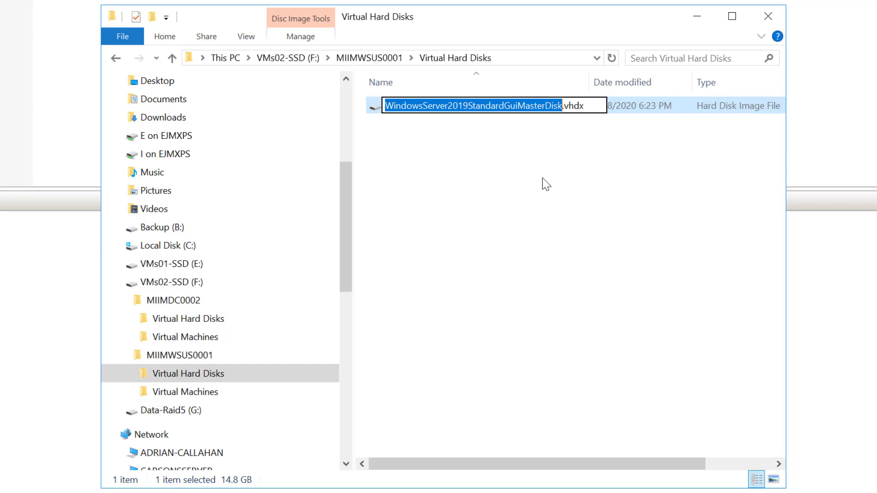
{"action": "type", "text": "MIIM"}
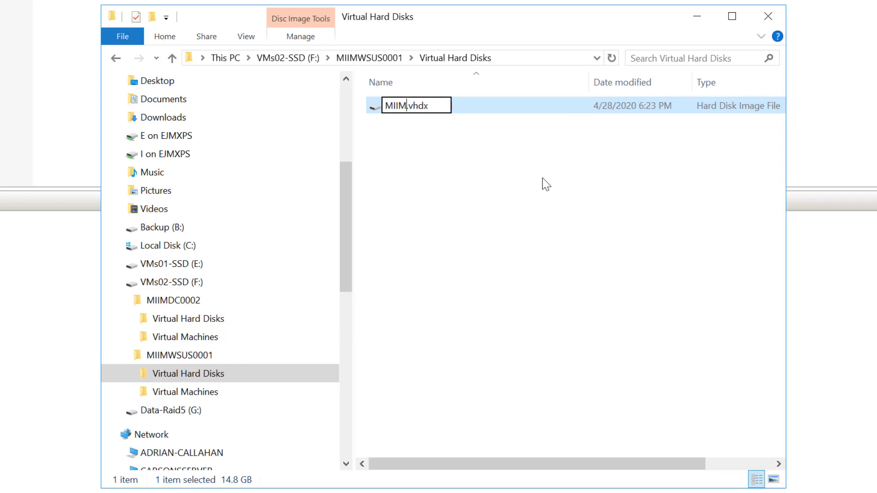
{"action": "type", "text": "WSUS0"}
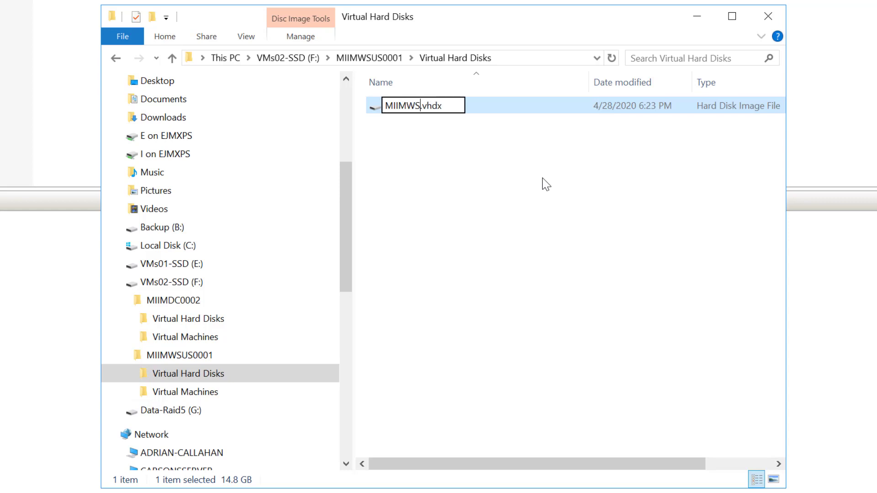
{"action": "type", "text": "001"}
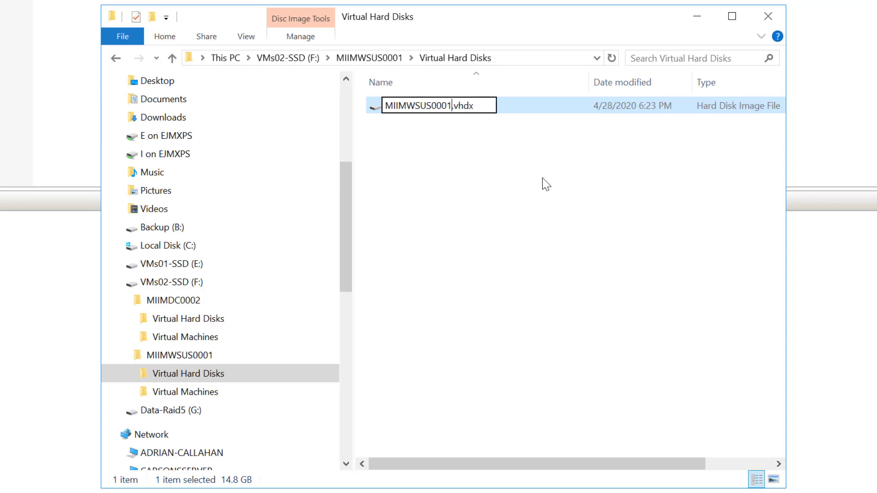
{"action": "key", "text": "Return"}
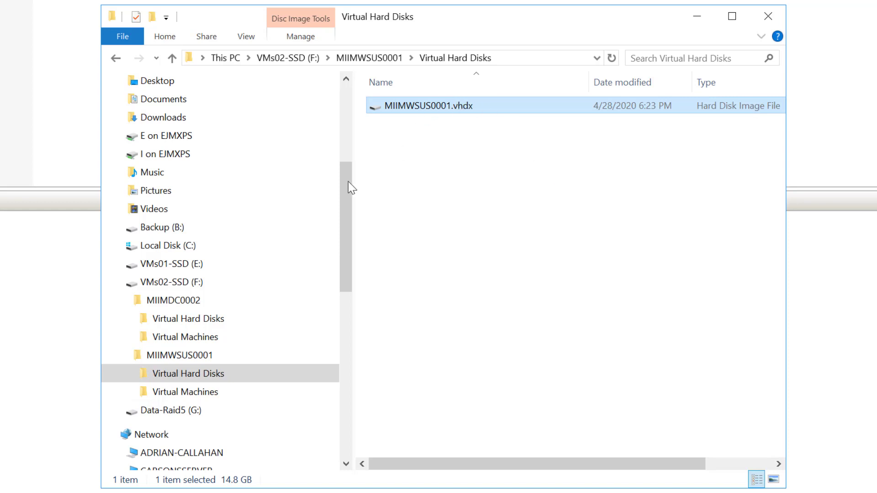
{"action": "left_click", "coordinate": [767, 17]}
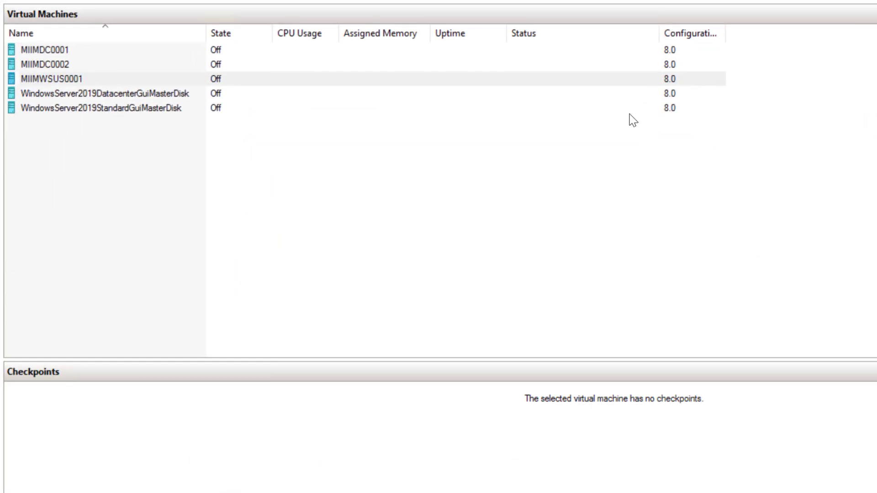
Open the settings of virtual machine MIIMWSUS0001 and add a hard drive to its SCSI controller.
{"action": "right_click", "coordinate": [89, 84]}
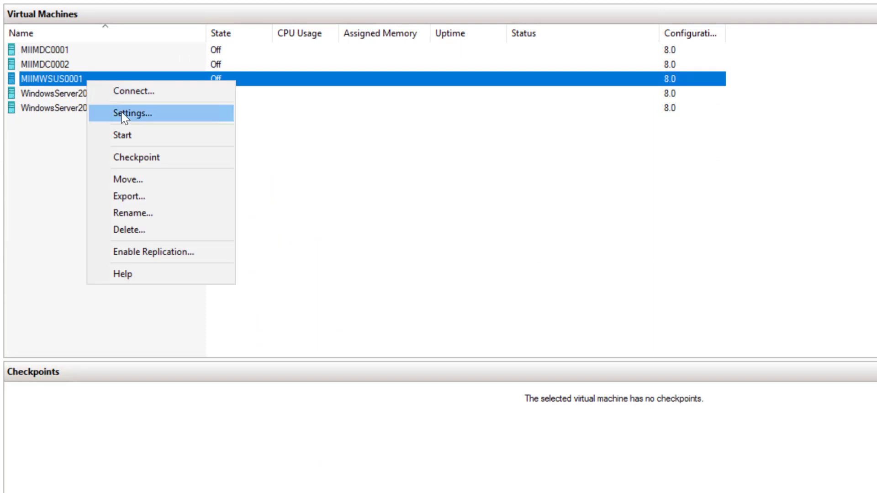
{"action": "left_click", "coordinate": [132, 114]}
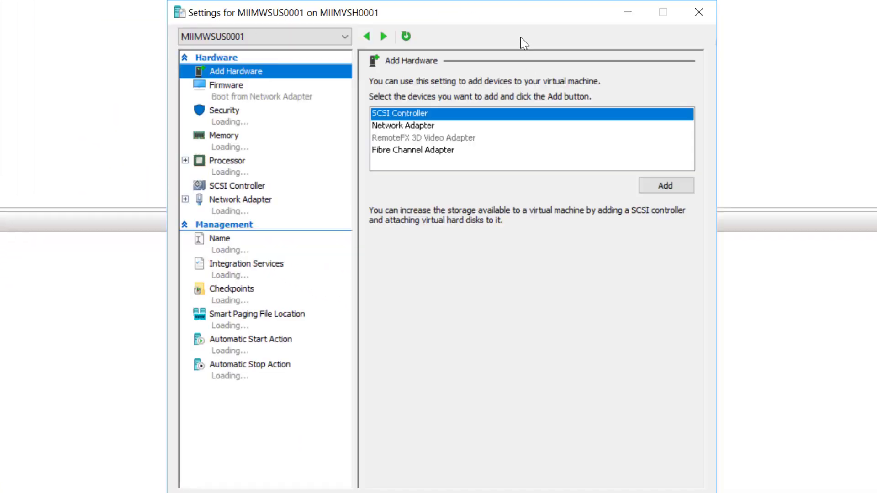
{"action": "left_click", "coordinate": [222, 187]}
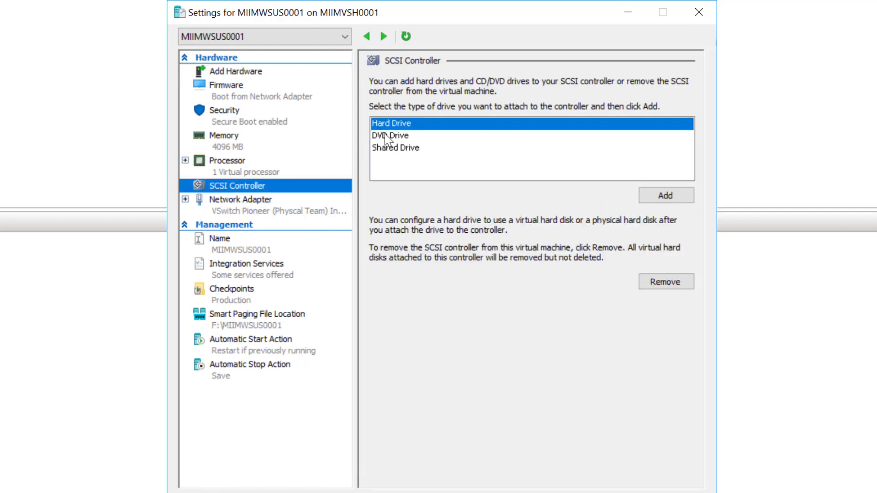
{"action": "left_click", "coordinate": [660, 196]}
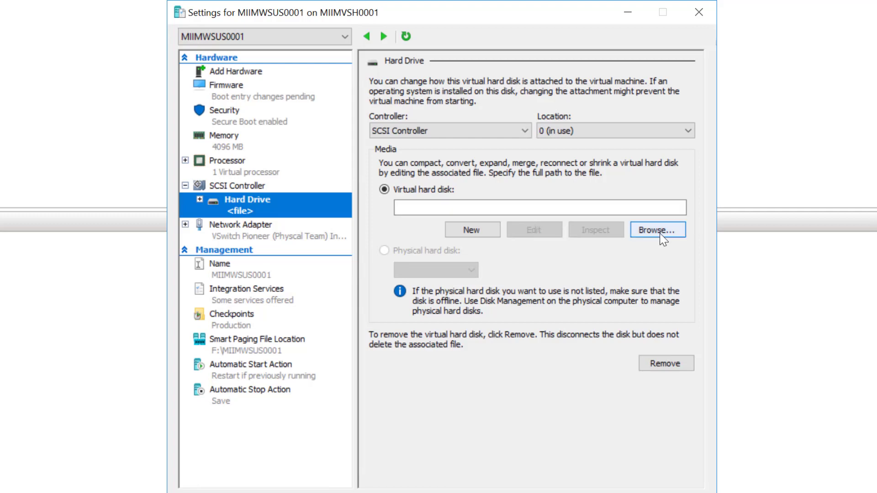
Attach F:\MIIMWSUS0001\Virtual Hard Disks\MIIMWSUS0001.vhdx as the new drive's virtual hard disk and apply the setting.
{"action": "left_click", "coordinate": [664, 227]}
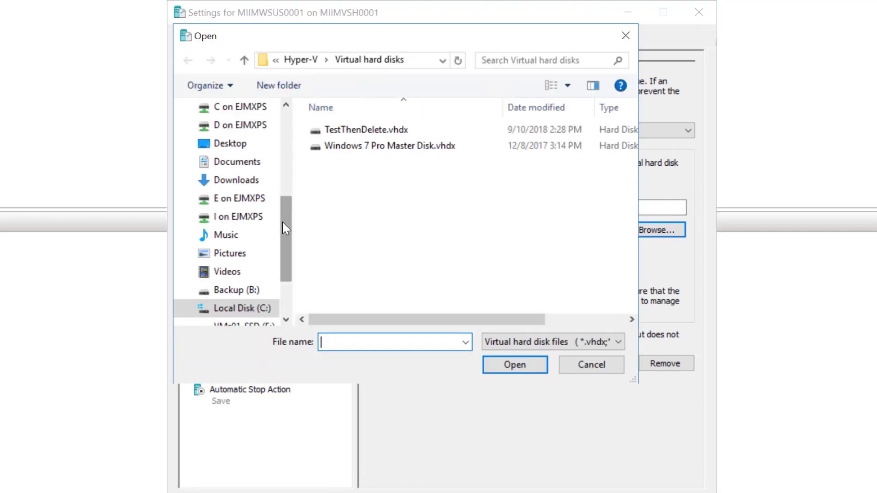
{"action": "left_click_drag", "start_coordinate": [288, 226], "coordinate": [294, 274]}
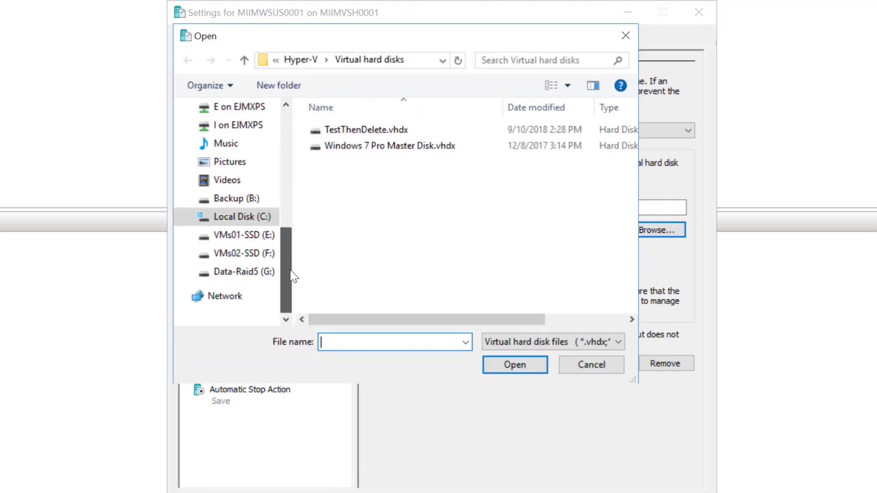
{"action": "left_click", "coordinate": [189, 254]}
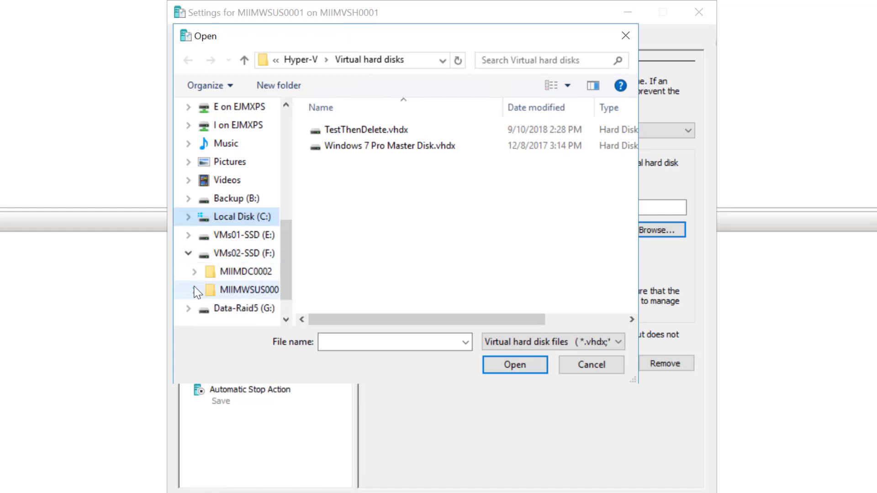
{"action": "left_click", "coordinate": [195, 290]}
{"action": "left_click", "coordinate": [238, 289]}
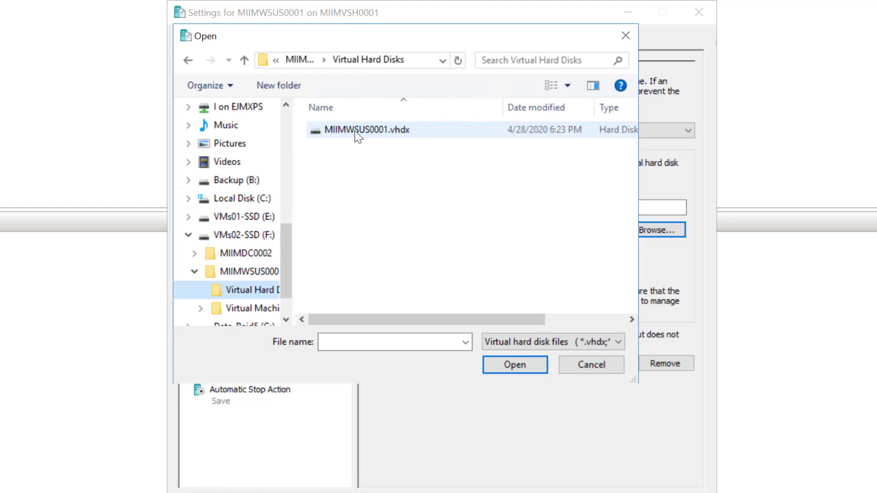
{"action": "double_click", "coordinate": [356, 130]}
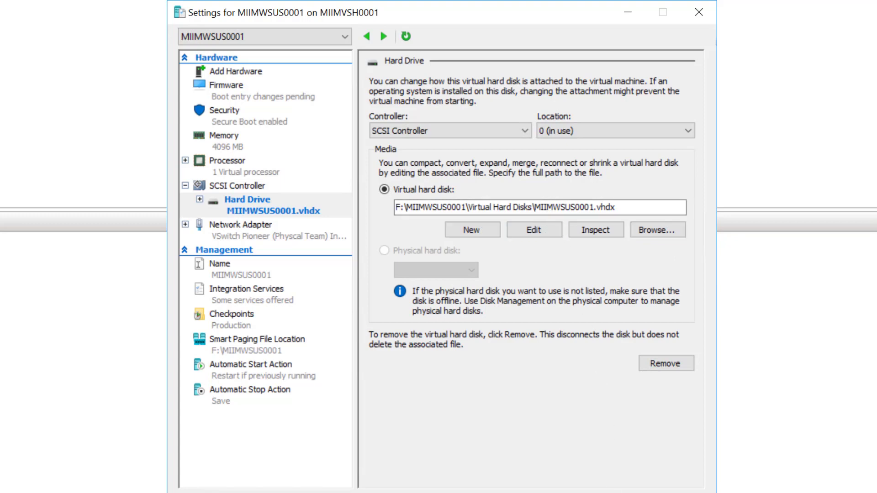
{"action": "key", "text": "Return"}
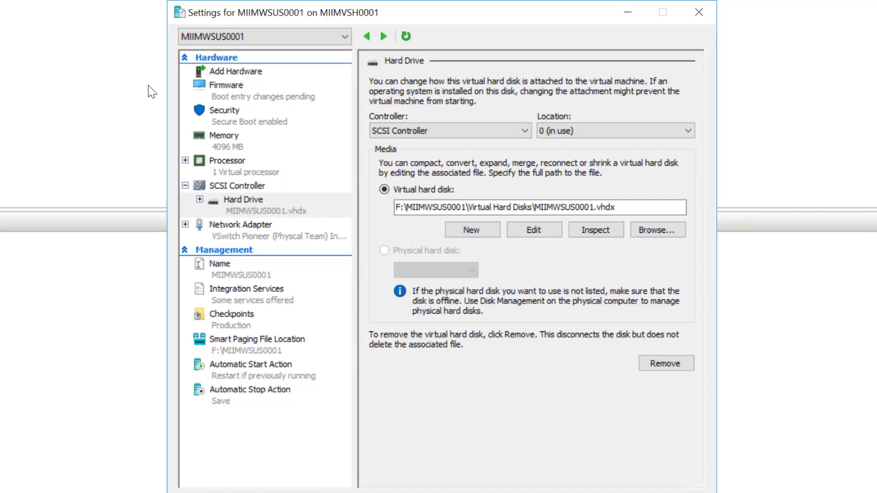
Move the hard drive MIIMWSUS0001.vhdx above the network adapter in the firmware boot order.
{"action": "left_click", "coordinate": [228, 89]}
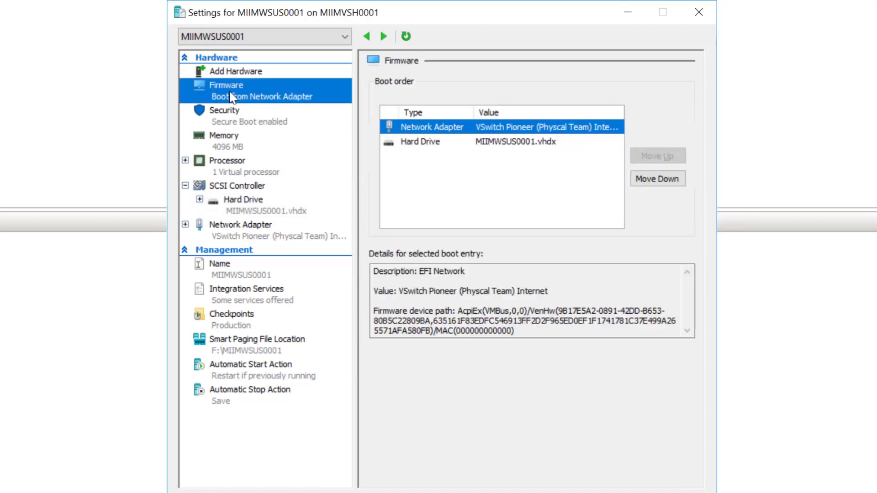
{"action": "left_click", "coordinate": [419, 145]}
{"action": "left_click", "coordinate": [654, 158]}
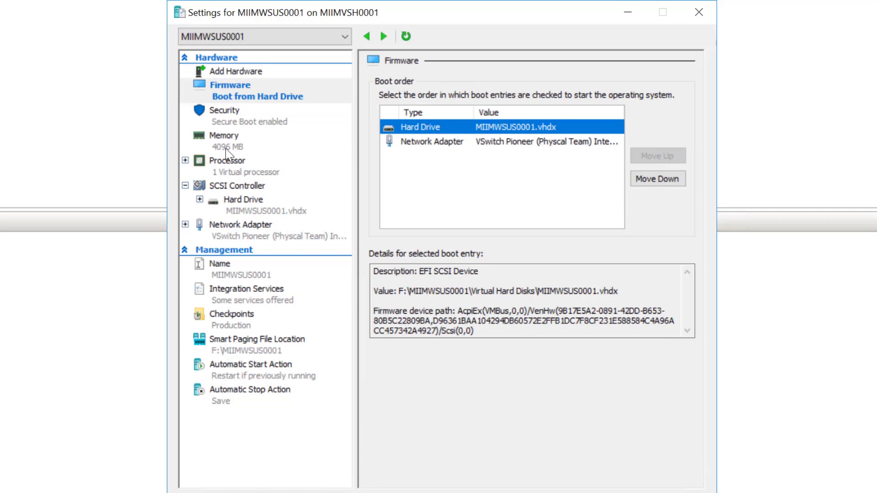
Set the number of virtual processors to 2, disable checkpoints for the virtual machine, and save the settings.
{"action": "left_click", "coordinate": [218, 174]}
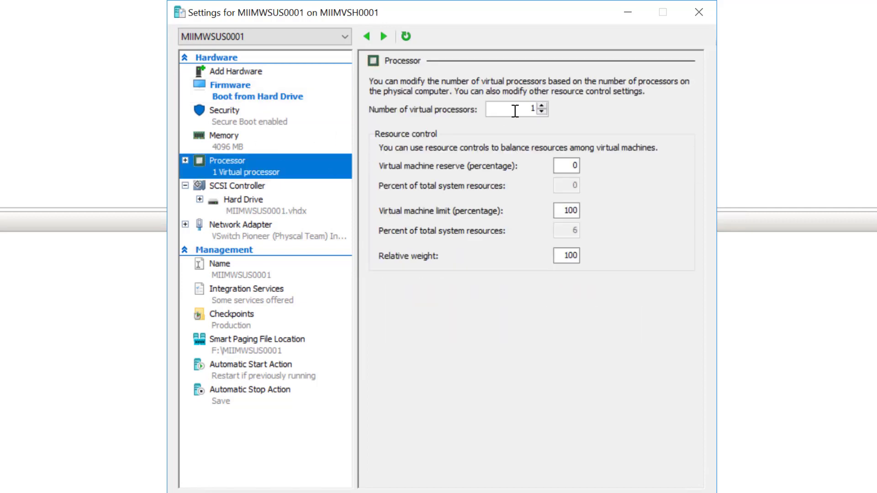
{"action": "left_click", "coordinate": [543, 107]}
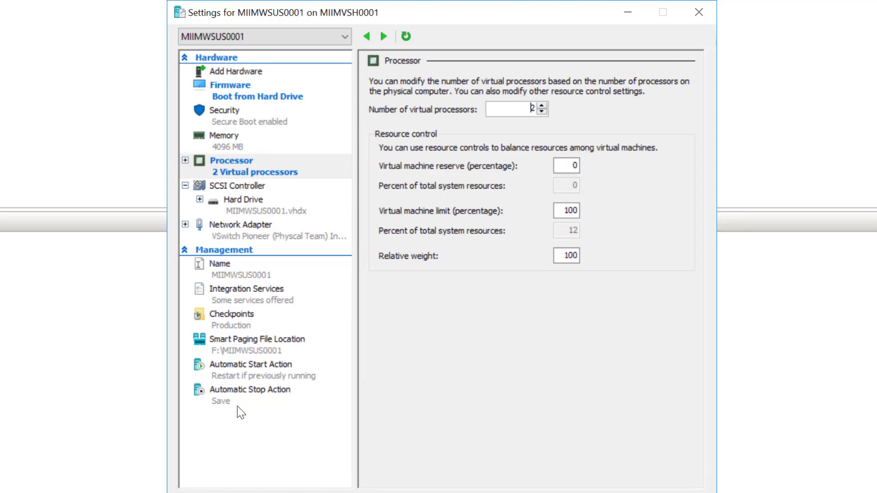
{"action": "left_click", "coordinate": [237, 320]}
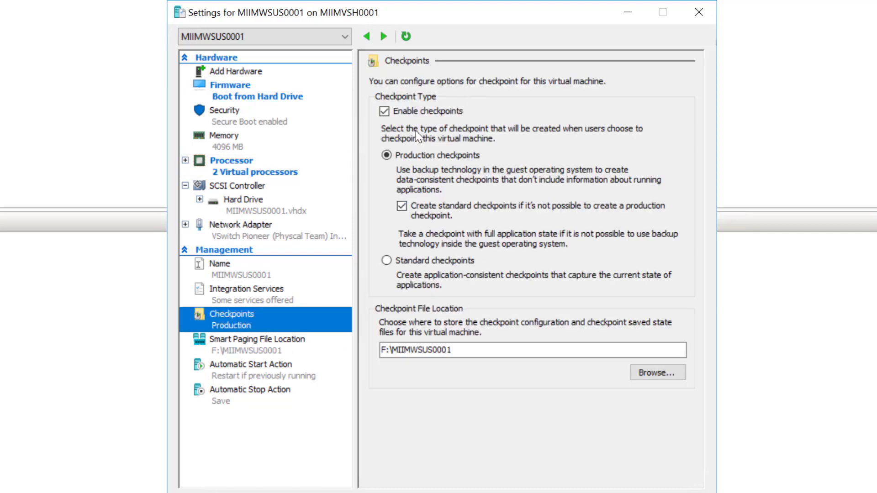
{"action": "left_click", "coordinate": [383, 111]}
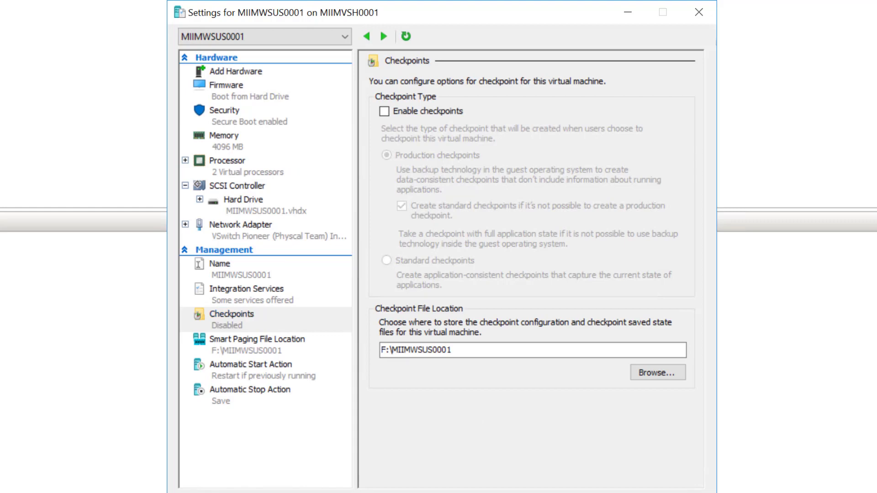
{"action": "key", "text": "Return"}
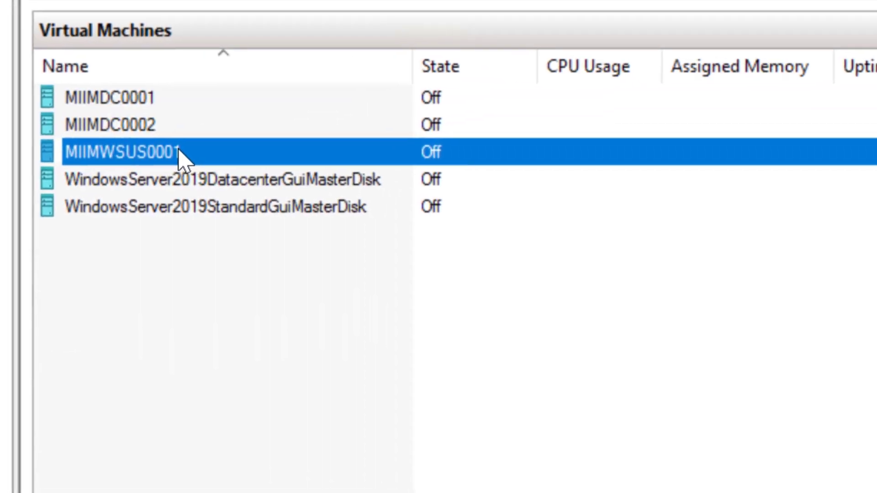
Connect to MIIMWSUS0001 and start it, accepting the United States, English (United States) and US keyboard defaults and the license terms.
{"action": "double_click", "coordinate": [163, 153]}
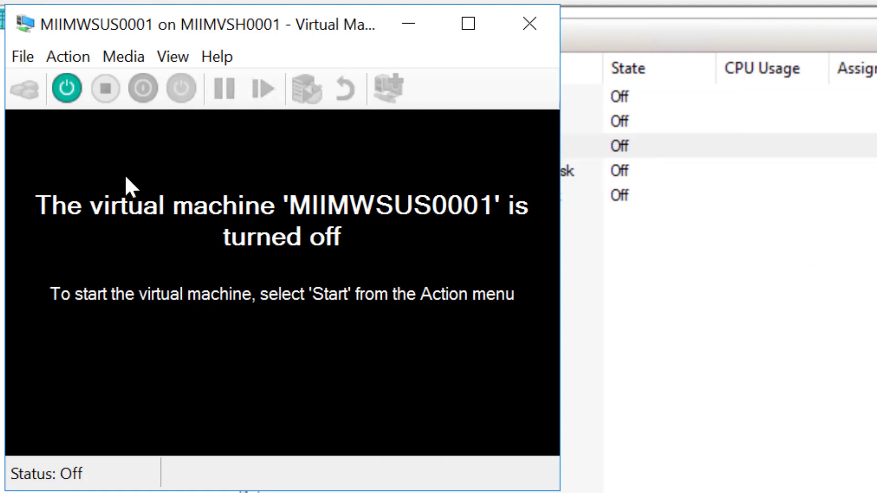
{"action": "left_click", "coordinate": [71, 90]}
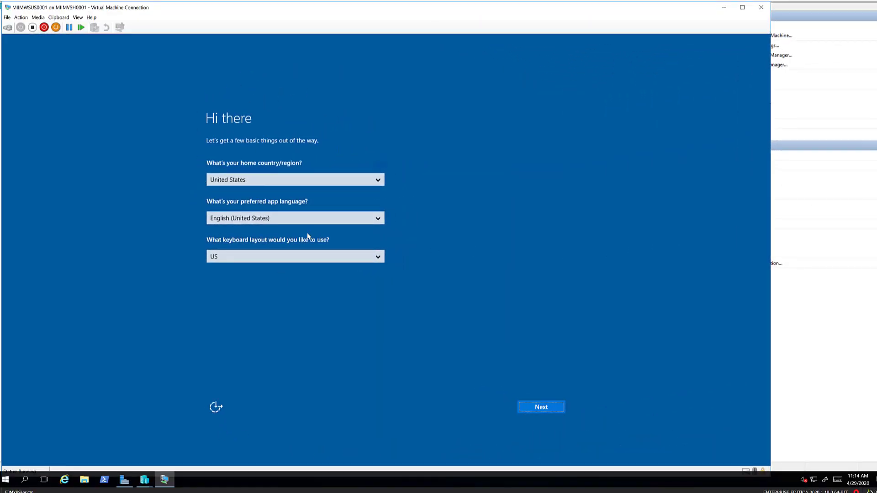
{"action": "left_click", "coordinate": [543, 407]}
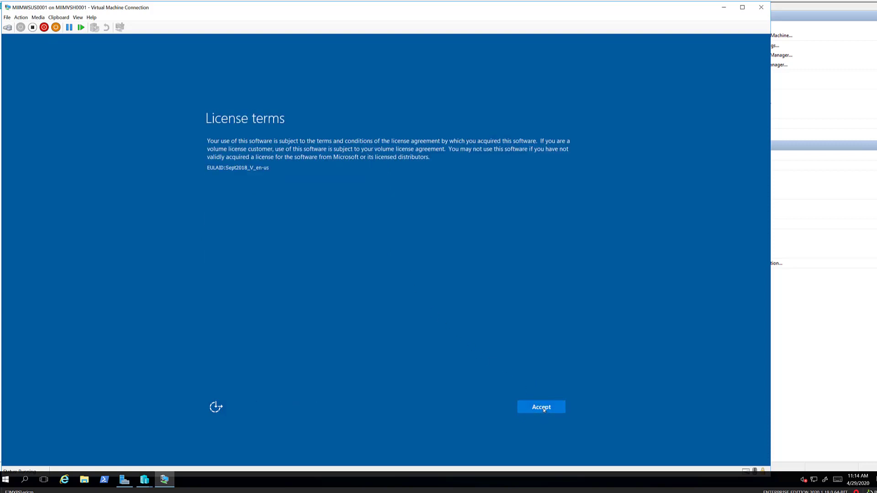
{"action": "left_click", "coordinate": [544, 408]}
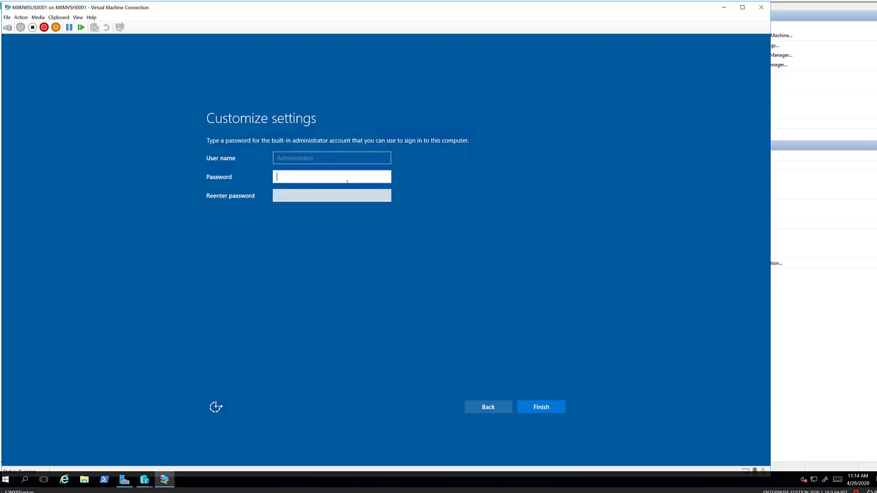
Enter and confirm the built-in administrator account's password, and finish the Windows setup.
{"action": "type", "text": "***************"}
{"action": "key", "text": "Tab"}
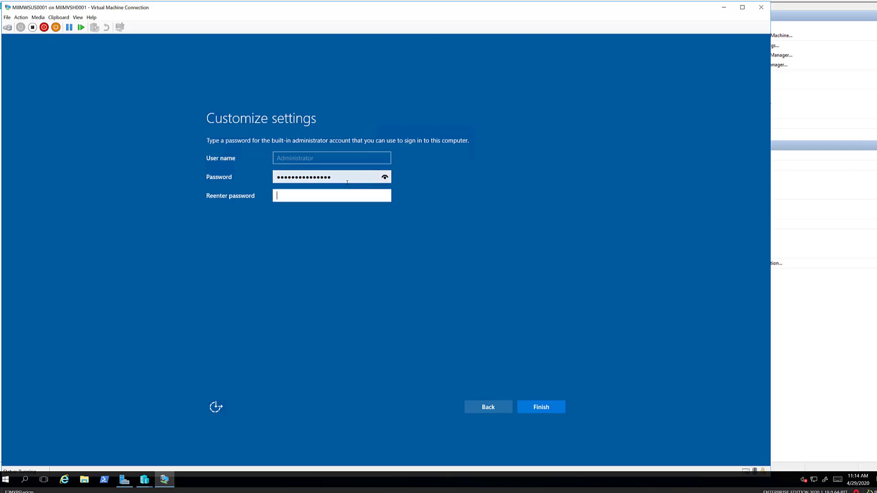
{"action": "type", "text": "***************"}
{"action": "left_click", "coordinate": [542, 408]}
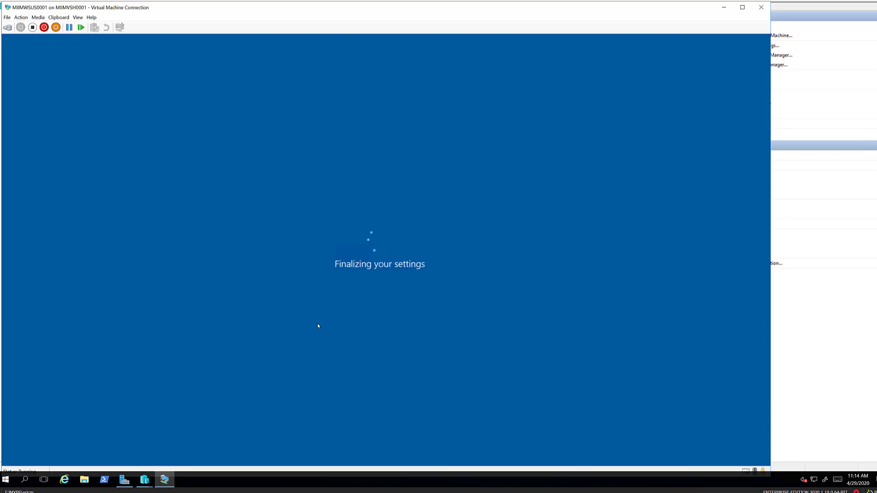